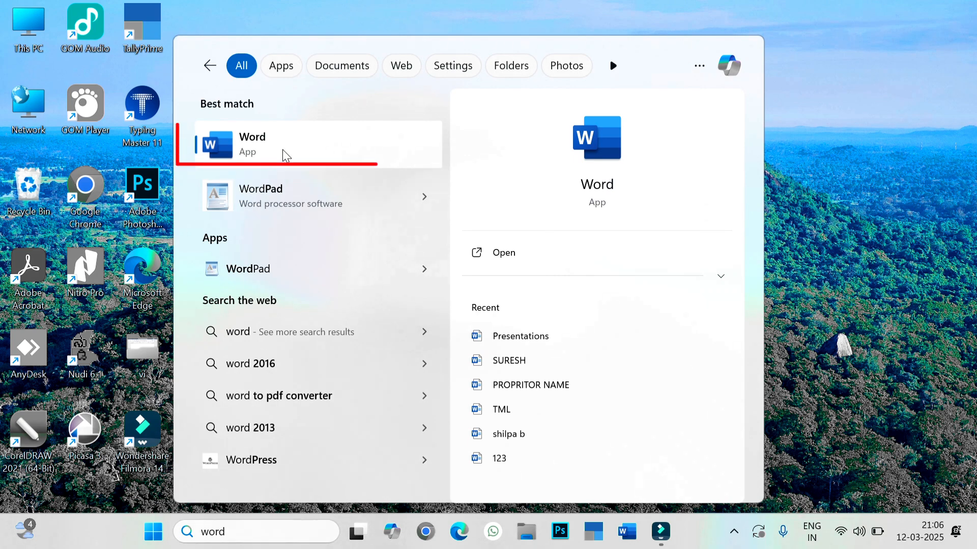
- Open Word from the desktop search results and maximize its window
{"action": "left_click", "coordinate": [286, 155]}
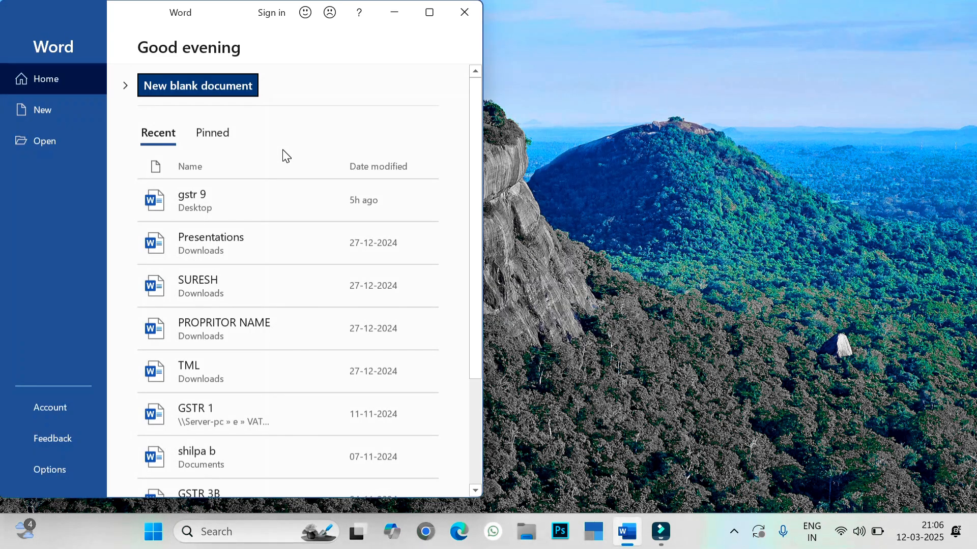
{"action": "left_click", "coordinate": [430, 13]}
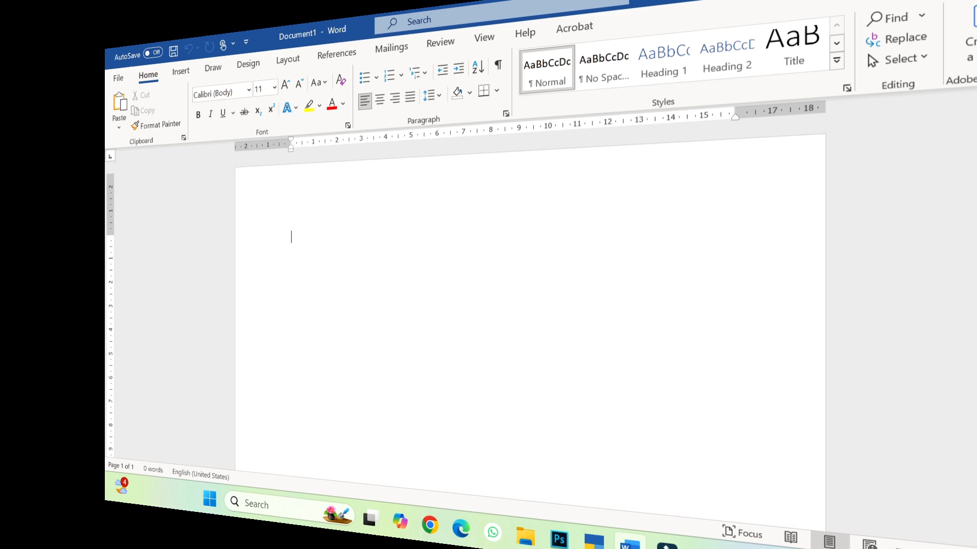
- Minimize the blank Document1 window and bring it back onto the screen
{"action": "left_click", "coordinate": [885, 14]}
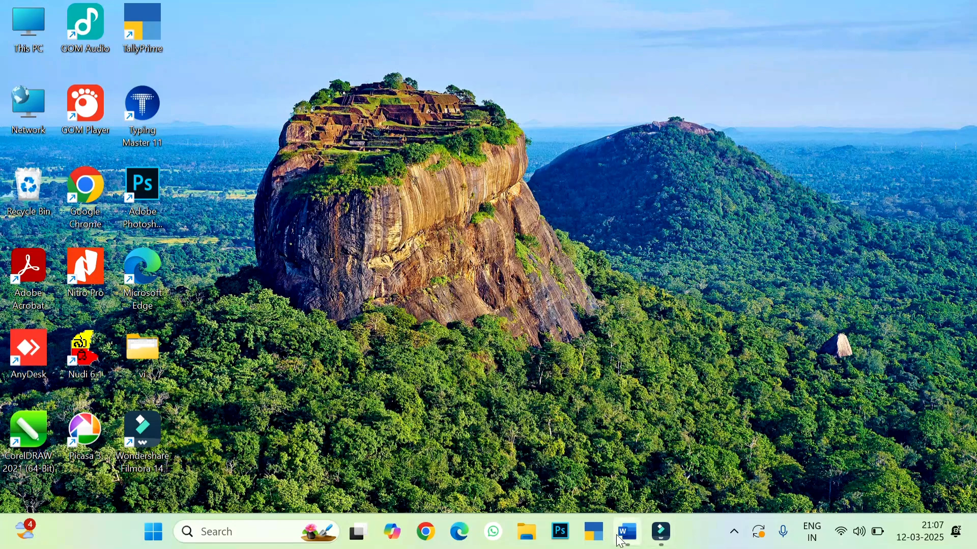
{"action": "mouse_move", "coordinate": [630, 537]}
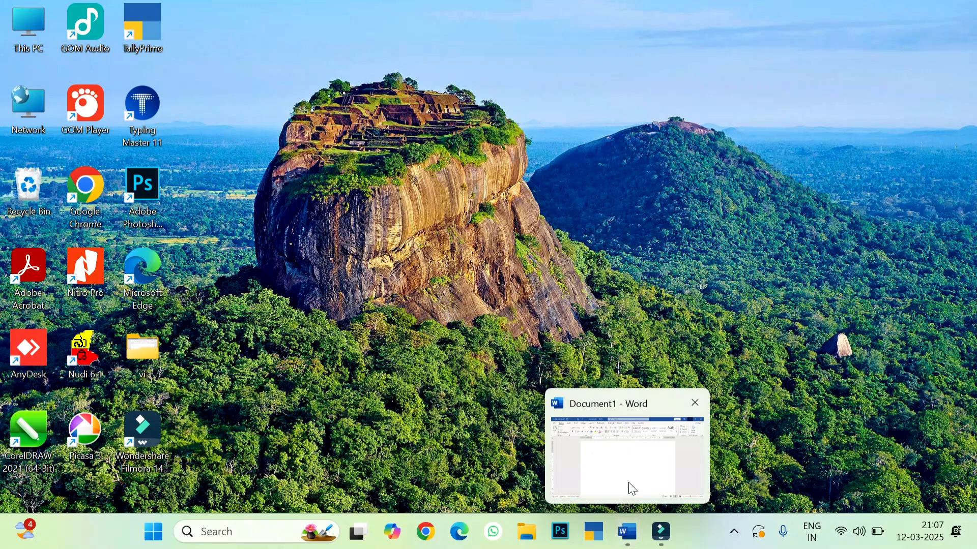
{"action": "mouse_move", "coordinate": [590, 431]}
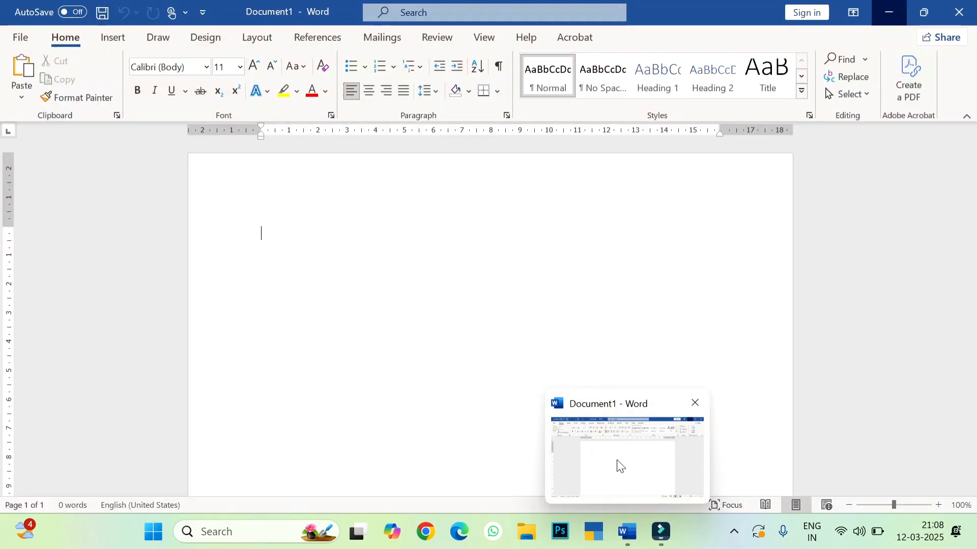
{"action": "left_click", "coordinate": [619, 465]}
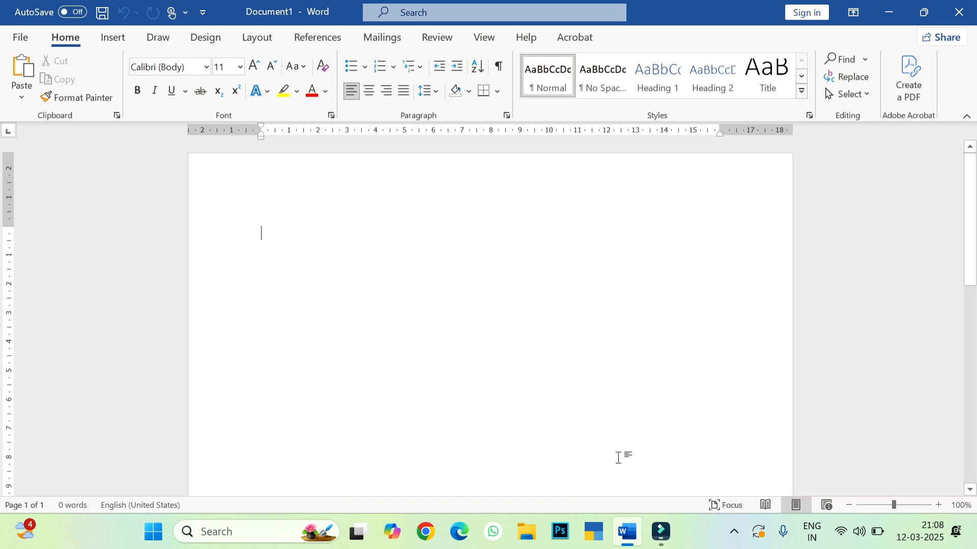
- Shrink the Word window from full screen, open Chrome and place the browser window beside it
{"action": "left_click", "coordinate": [922, 16]}
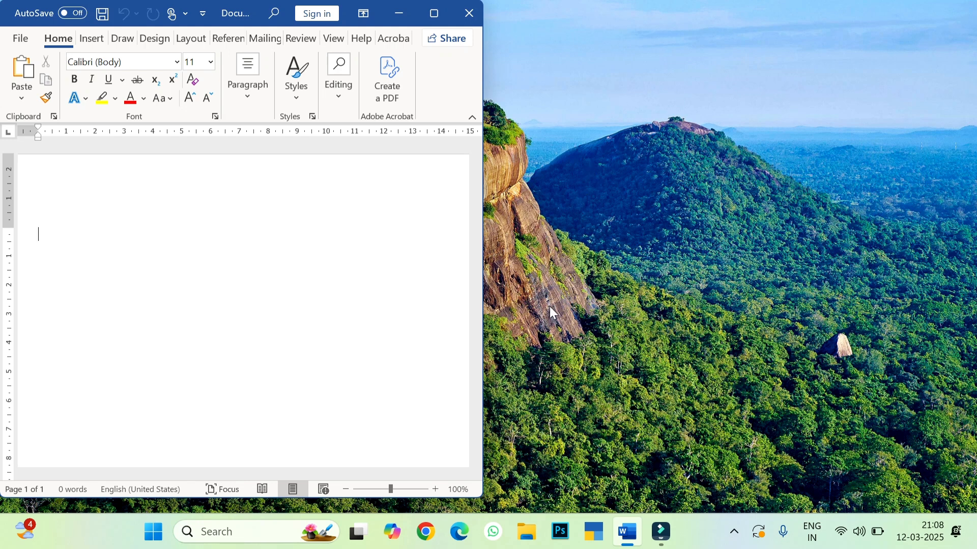
{"action": "left_click", "coordinate": [426, 532]}
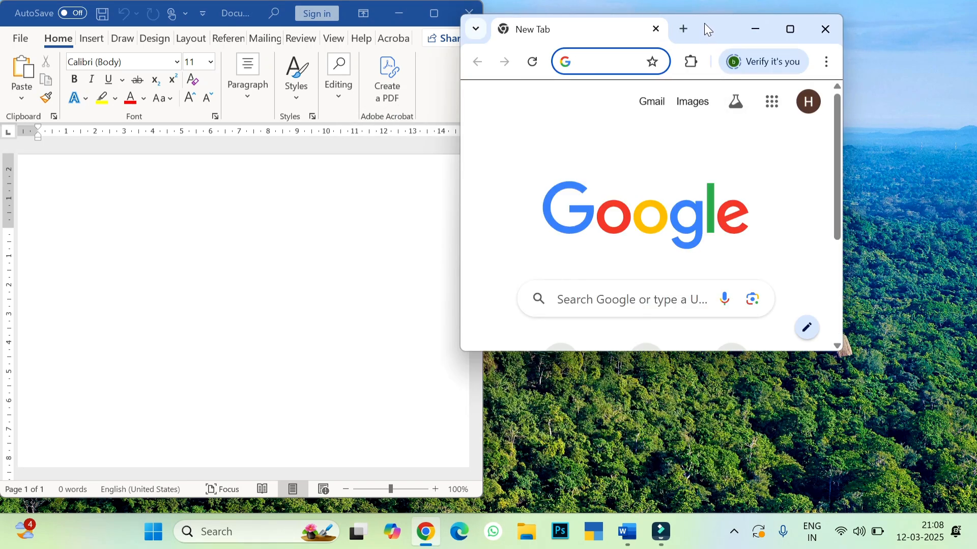
{"action": "left_click_drag", "start_coordinate": [704, 23], "coordinate": [779, 14]}
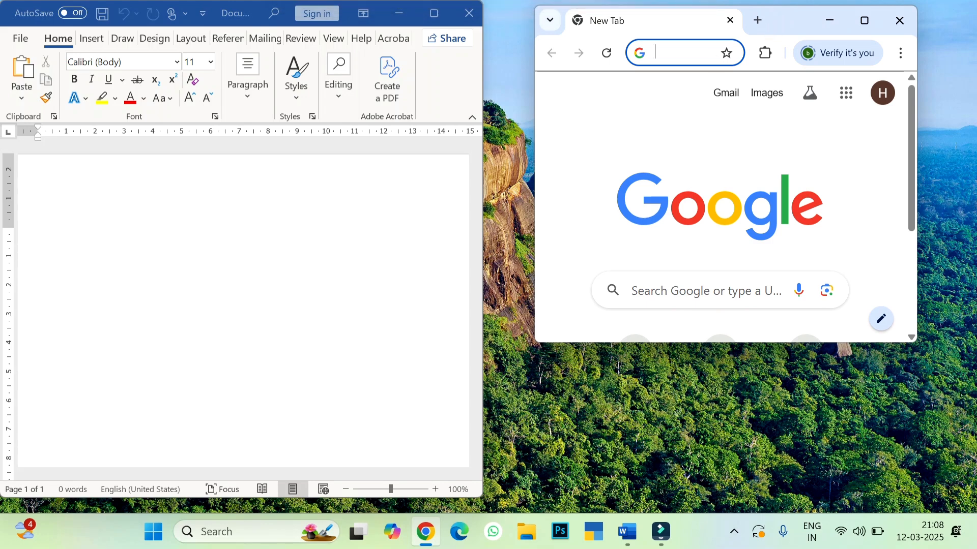
- Search Google for "computer"
{"action": "left_click", "coordinate": [684, 53]}
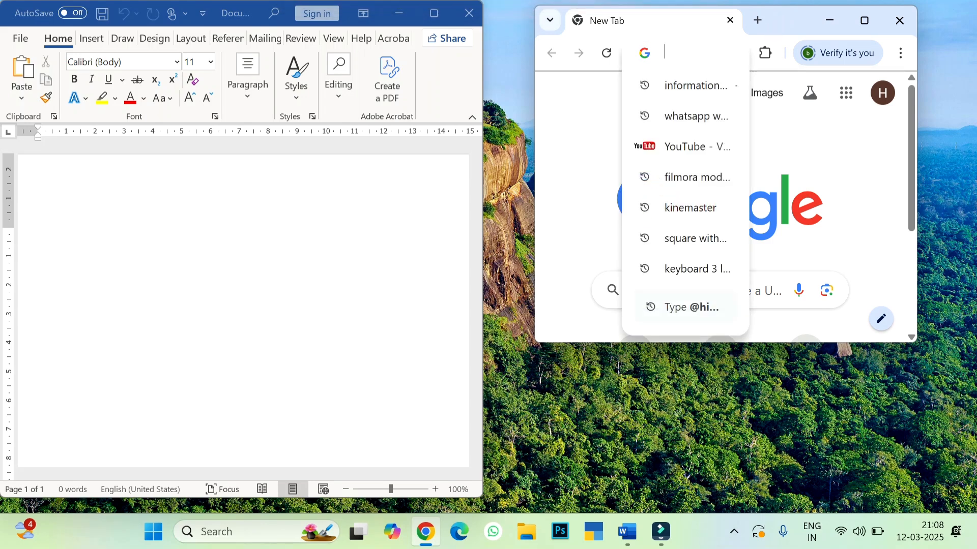
{"action": "type", "text": "computer"}
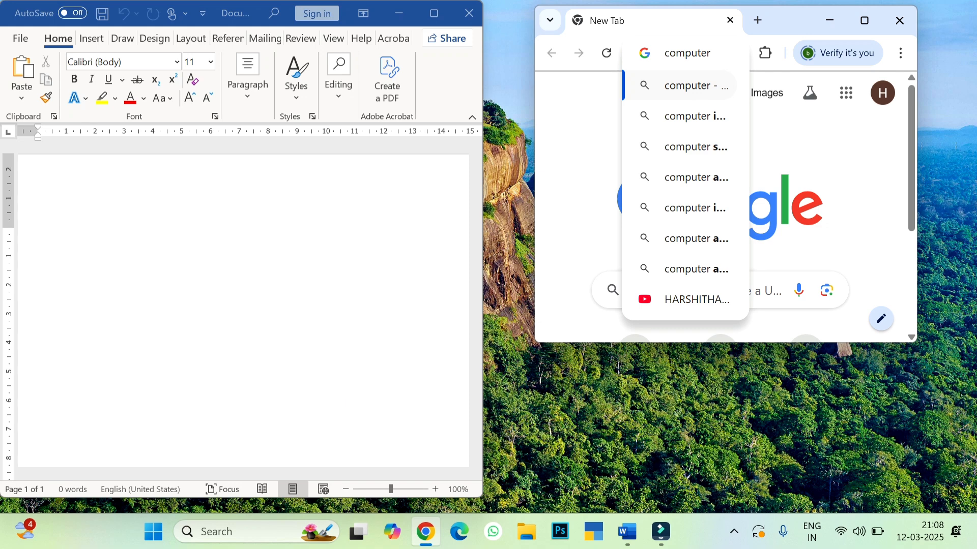
{"action": "key", "text": "Return"}
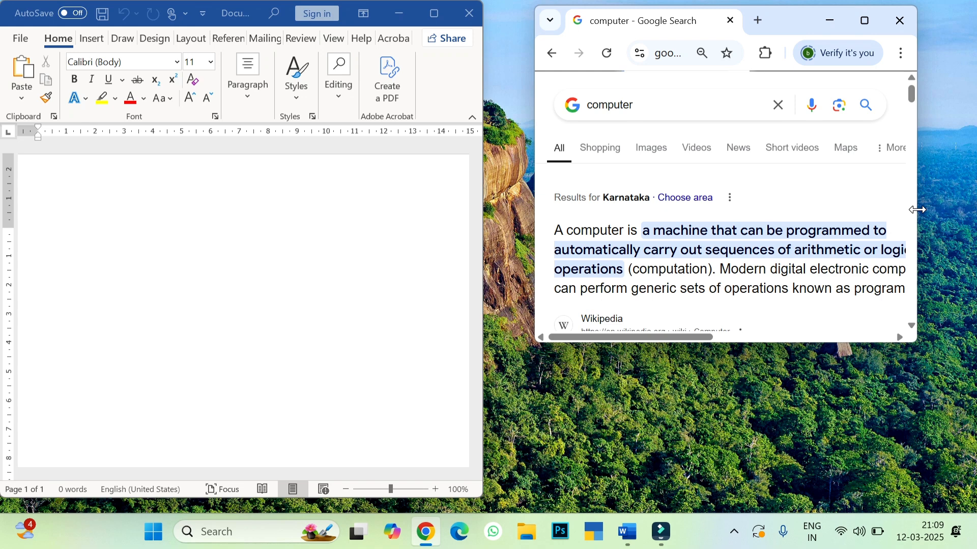
- Enlarge the browser window to fill the free space beside the Word window
{"action": "left_click_drag", "start_coordinate": [917, 210], "coordinate": [970, 223]}
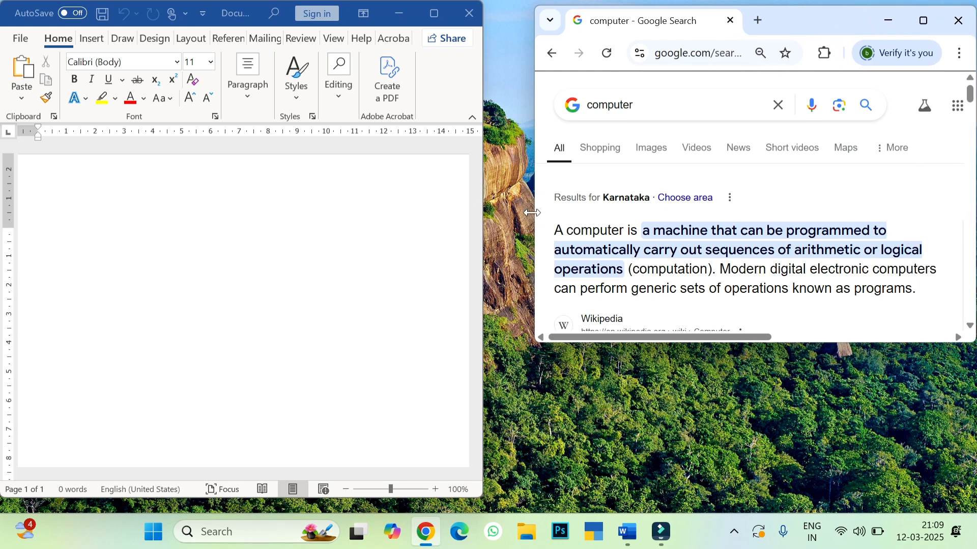
{"action": "left_click_drag", "start_coordinate": [539, 216], "coordinate": [508, 216]}
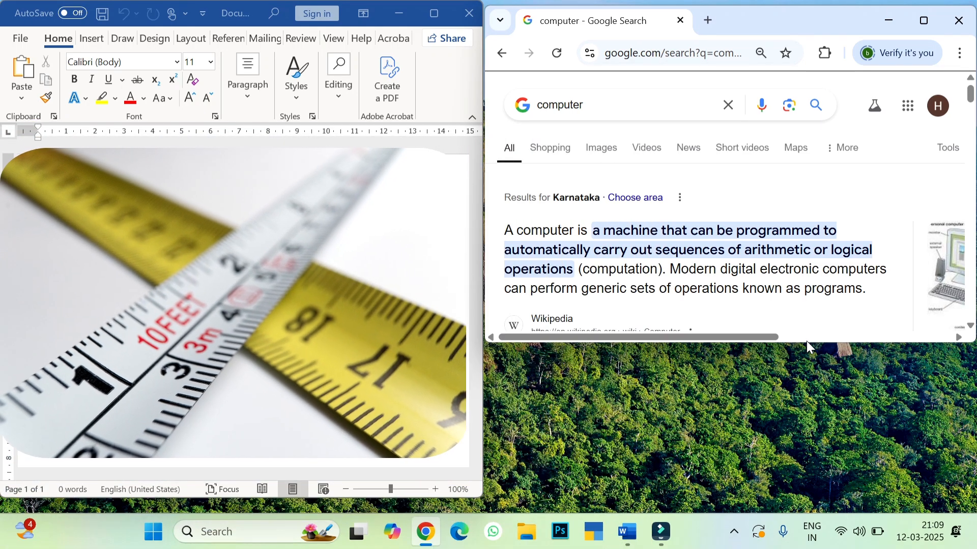
{"action": "left_click_drag", "start_coordinate": [806, 342], "coordinate": [785, 483]}
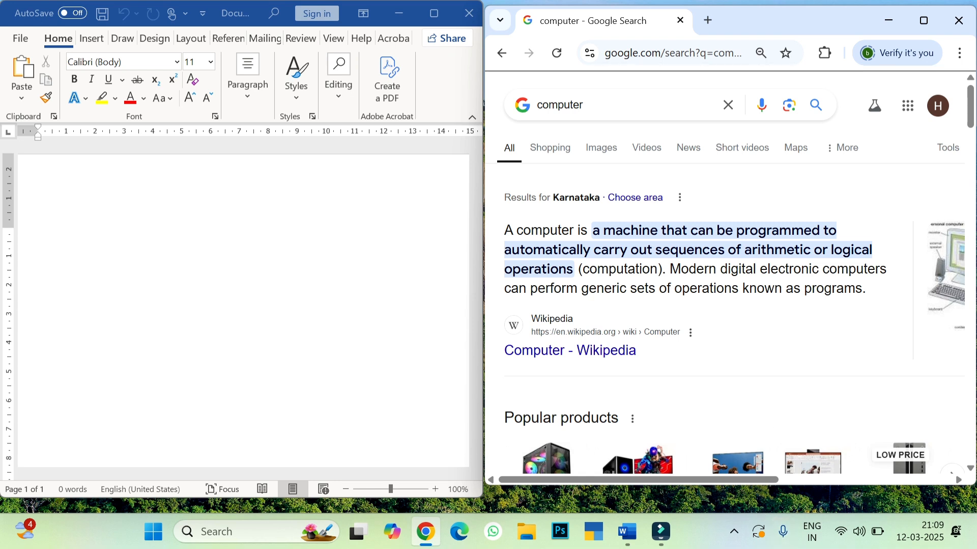
- Copy the computer definition paragraph from the search results and paste it into the blank Word document
{"action": "left_click_drag", "start_coordinate": [504, 230], "coordinate": [882, 305]}
{"action": "key", "text": "ctrl+c"}
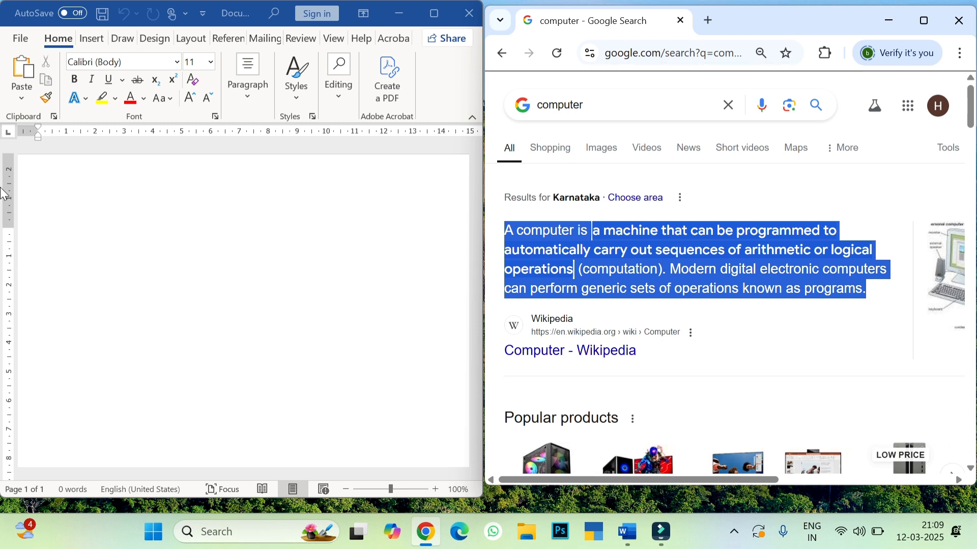
{"action": "left_click", "coordinate": [95, 200]}
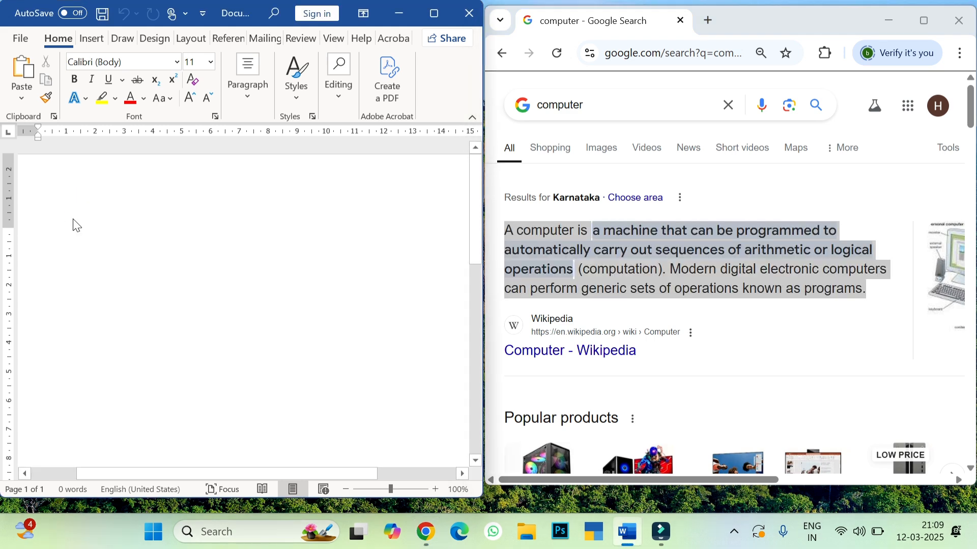
{"action": "key", "text": "ctrl+v"}
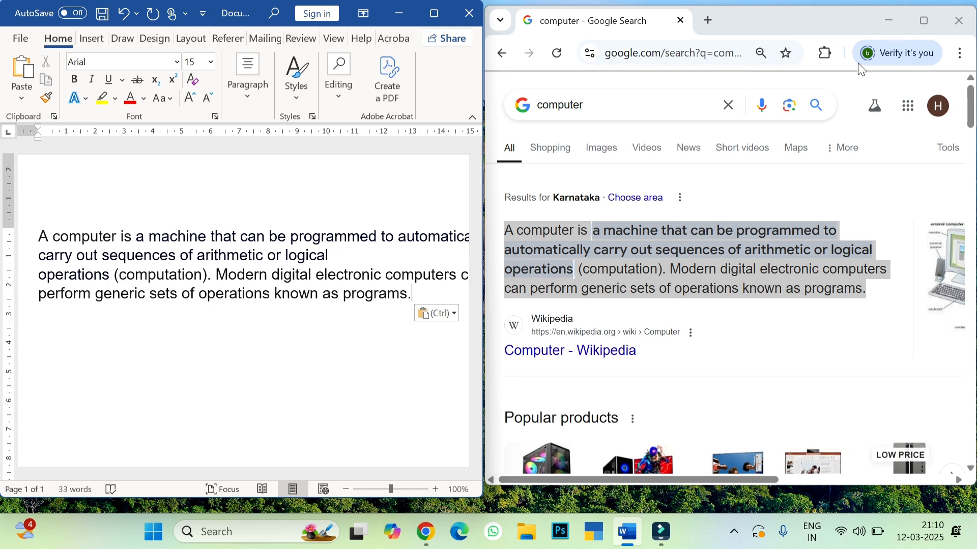
- Close the Chrome window and maximize the Word document
{"action": "left_click", "coordinate": [969, 28]}
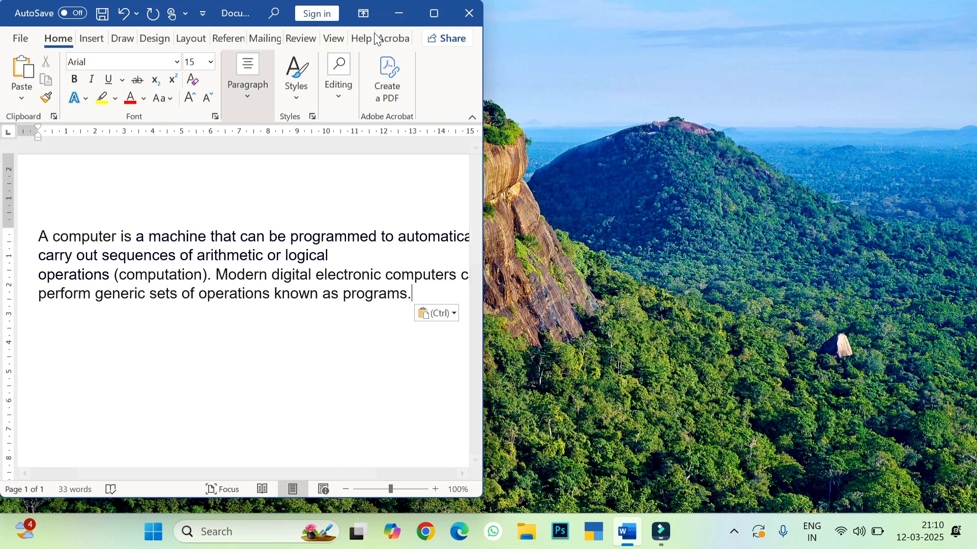
{"action": "left_click", "coordinate": [438, 20]}
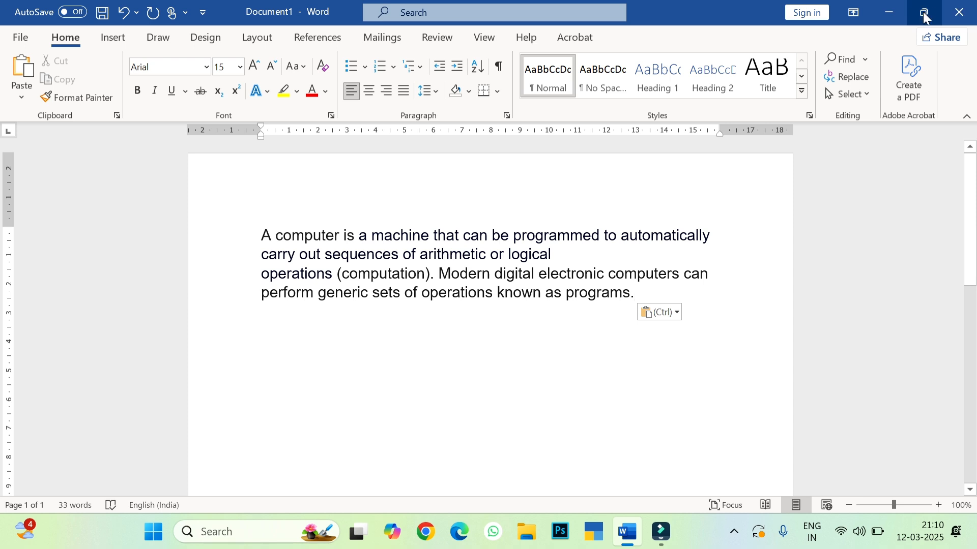
{"action": "mouse_move", "coordinate": [925, 15]}
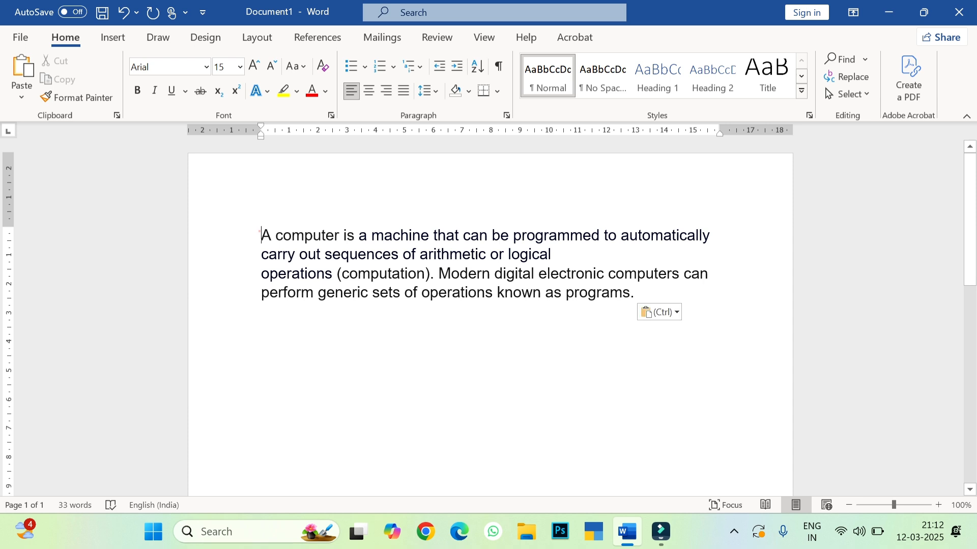
- Select the pasted computer paragraph and look over the page down to its lower edge and back, including the page indicator
{"action": "left_click_drag", "start_coordinate": [260, 235], "coordinate": [541, 345]}
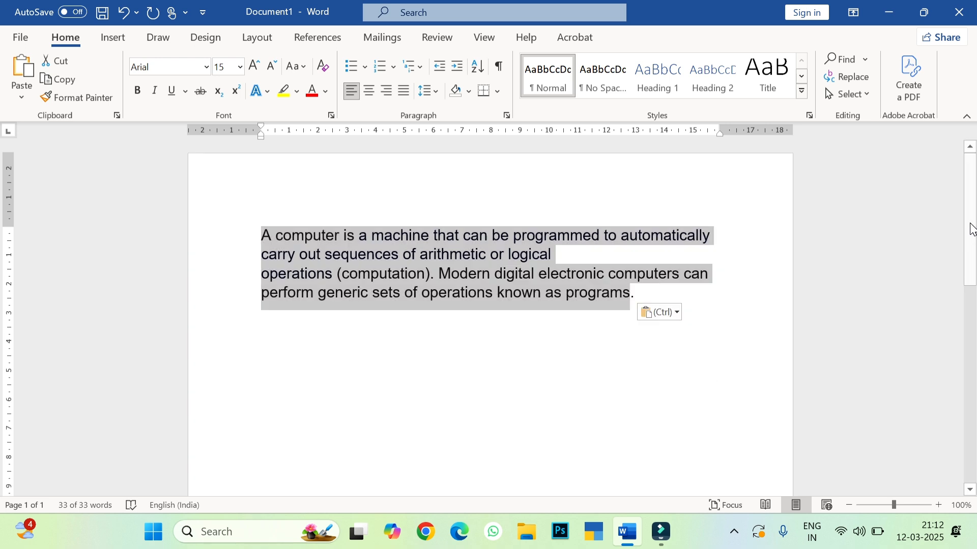
{"action": "left_click_drag", "start_coordinate": [970, 238], "coordinate": [971, 271]}
{"action": "key", "text": "ctrl+v"}
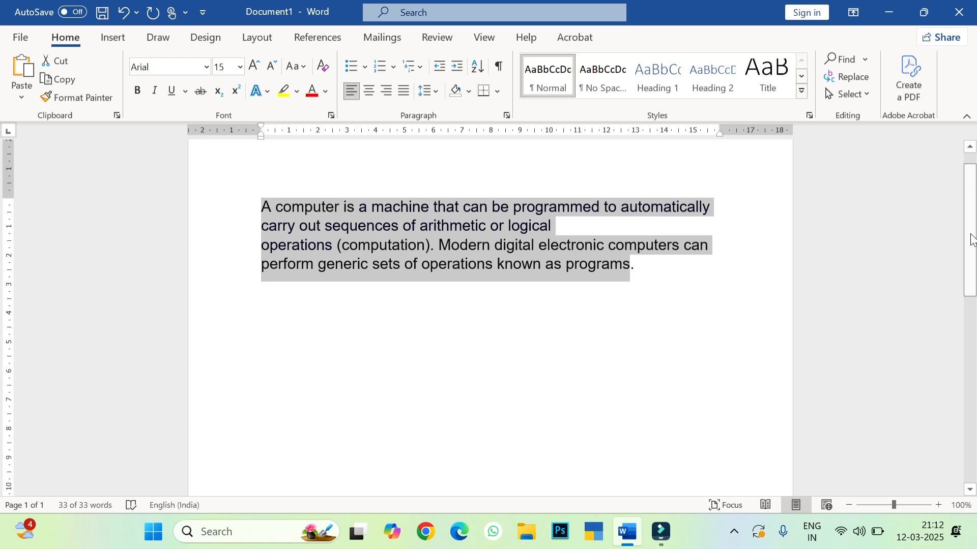
{"action": "mouse_move", "coordinate": [972, 240]}
{"action": "left_mouse_down"}
{"action": "mouse_move", "coordinate": [974, 474]}
{"action": "mouse_move", "coordinate": [972, 214]}
{"action": "mouse_move", "coordinate": [973, 238]}
{"action": "left_mouse_up"}
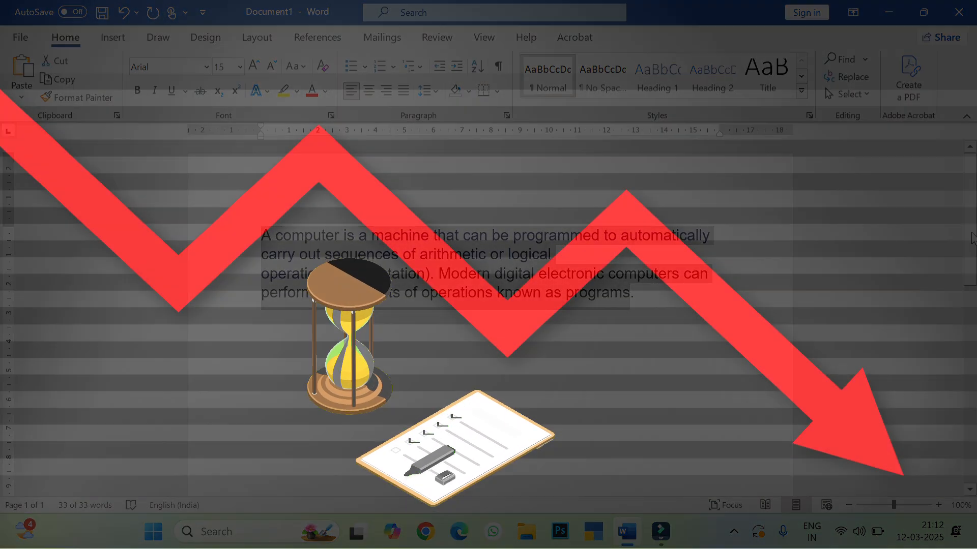
{"action": "left_click_drag", "start_coordinate": [973, 305], "coordinate": [975, 478]}
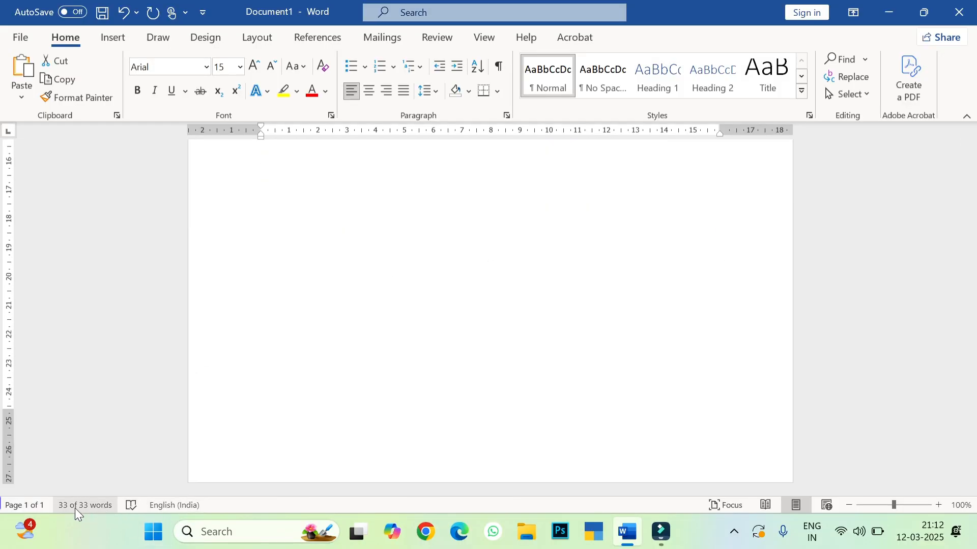
{"action": "left_click", "coordinate": [36, 505]}
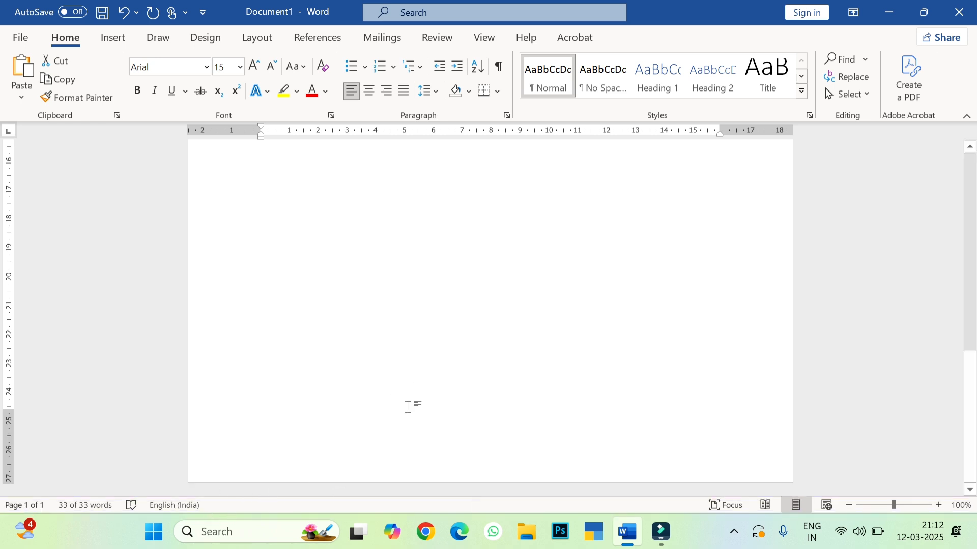
{"action": "scroll", "coordinate": [397, 375], "scroll_direction": "up", "scroll_amount": 1}
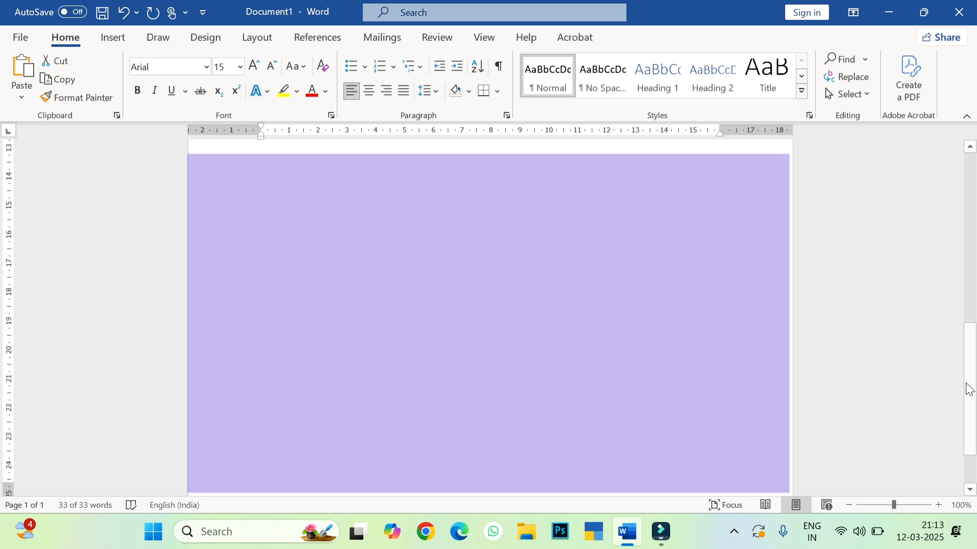
{"action": "left_click_drag", "start_coordinate": [970, 399], "coordinate": [951, 233]}
{"action": "scroll", "coordinate": [952, 234], "scroll_direction": "up", "scroll_amount": 3}
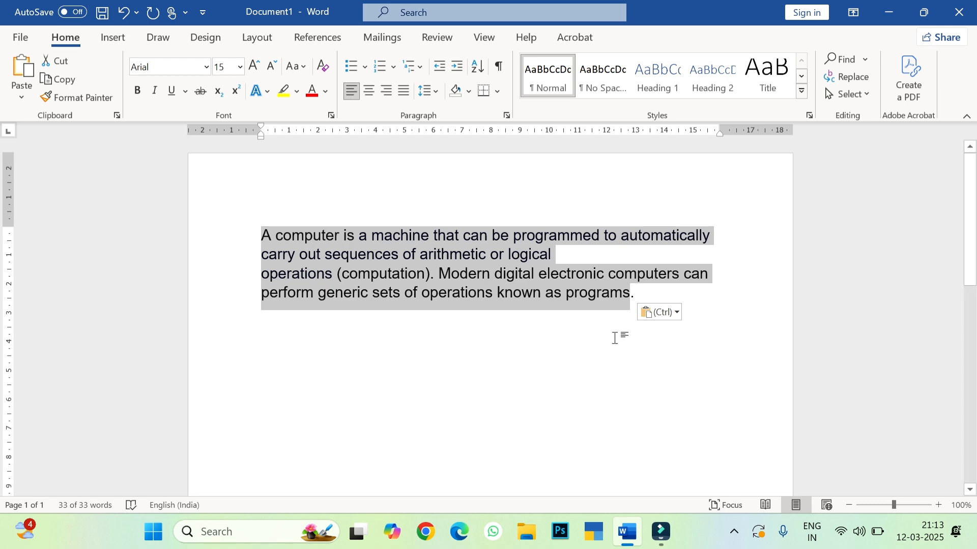
- Insert a page break after the paragraph ending in "known as programs."
{"action": "left_click", "coordinate": [639, 295]}
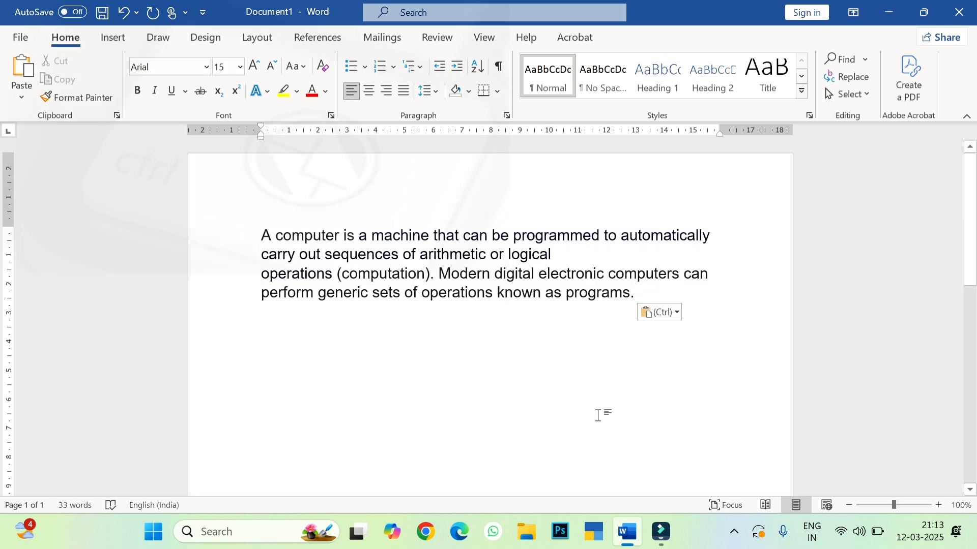
{"action": "key", "text": "ctrl+Return"}
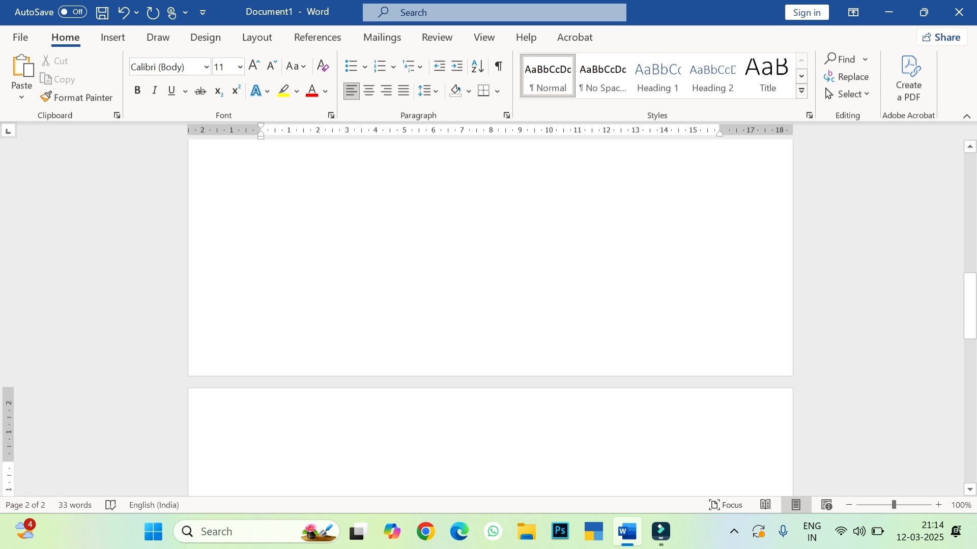
- Delete the pasted computer paragraph together with the page break that follows it
{"action": "scroll", "coordinate": [405, 421], "scroll_direction": "up", "scroll_amount": 5}
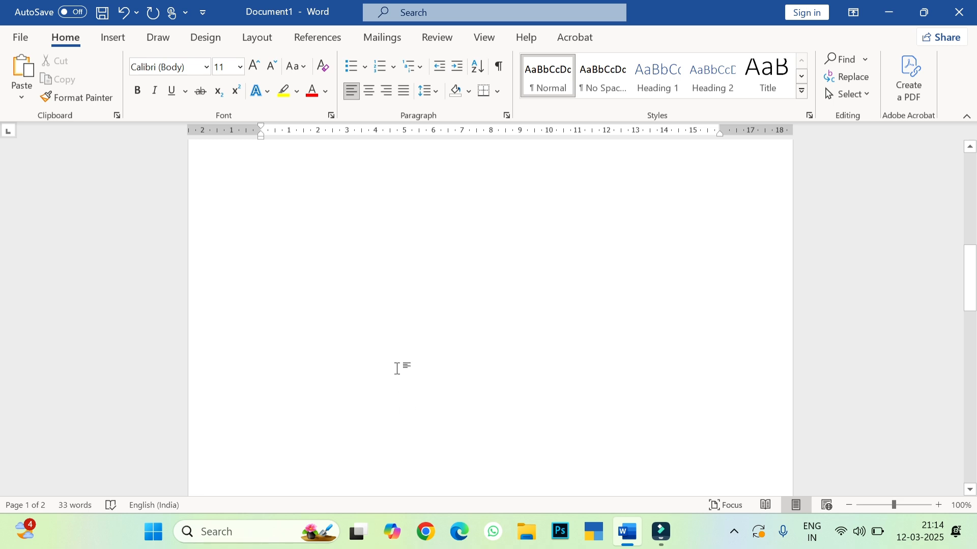
{"action": "scroll", "coordinate": [379, 331], "scroll_direction": "up", "scroll_amount": 3}
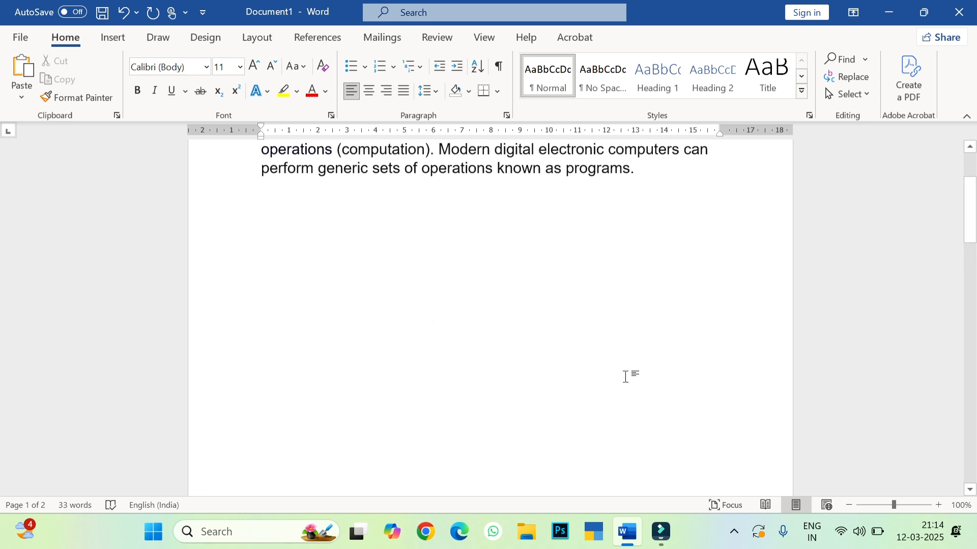
{"action": "left_click_drag", "start_coordinate": [970, 189], "coordinate": [969, 166]}
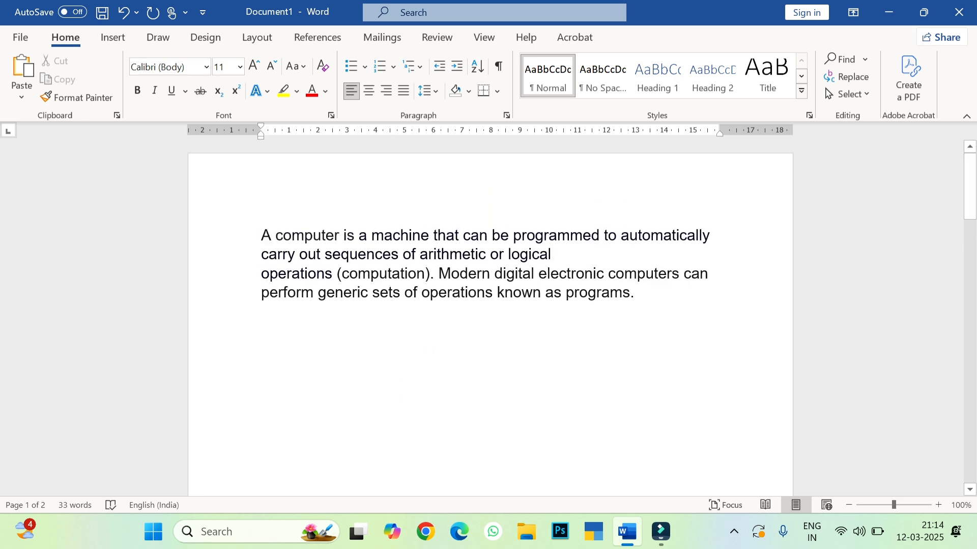
{"action": "left_click", "coordinate": [649, 293]}
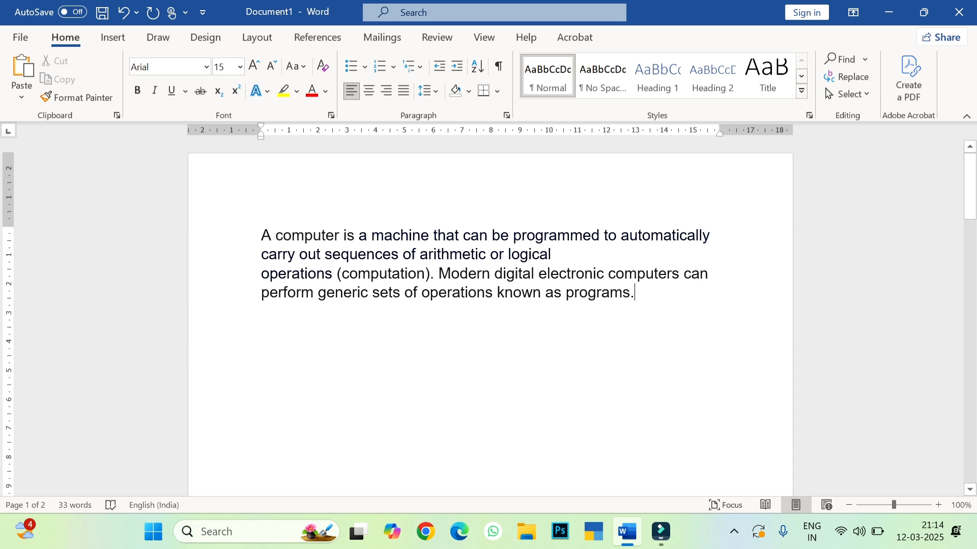
{"action": "left_click_drag", "start_coordinate": [262, 235], "coordinate": [611, 339]}
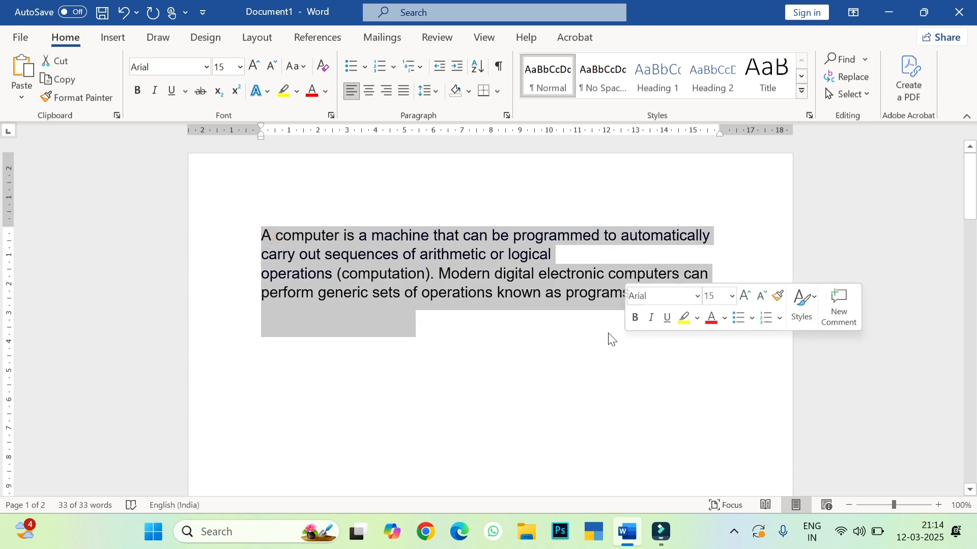
{"action": "key", "text": "Delete"}
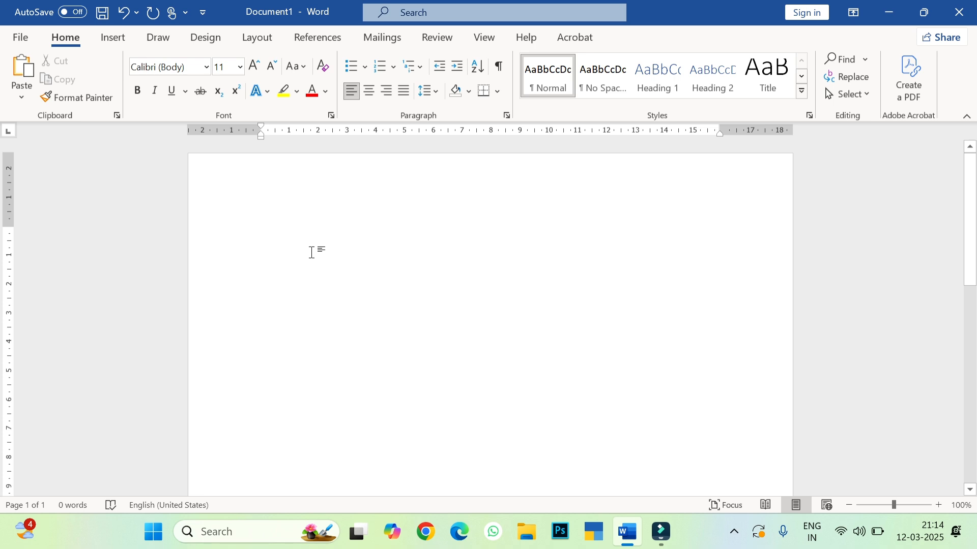
- Enter "thisiscomputer" in the empty document and correct it to read "This is computer"
{"action": "type", "text": "t"}
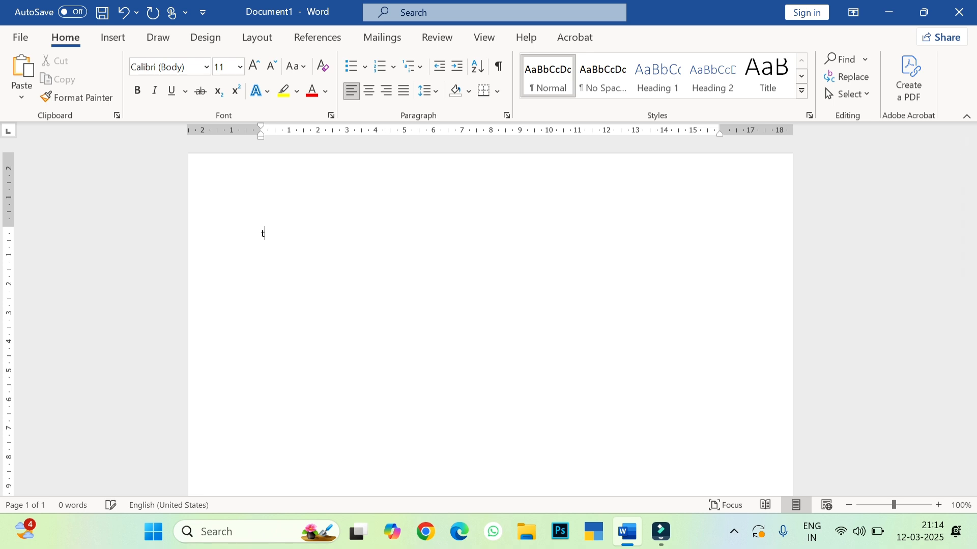
{"action": "type", "text": "hisiscomputer"}
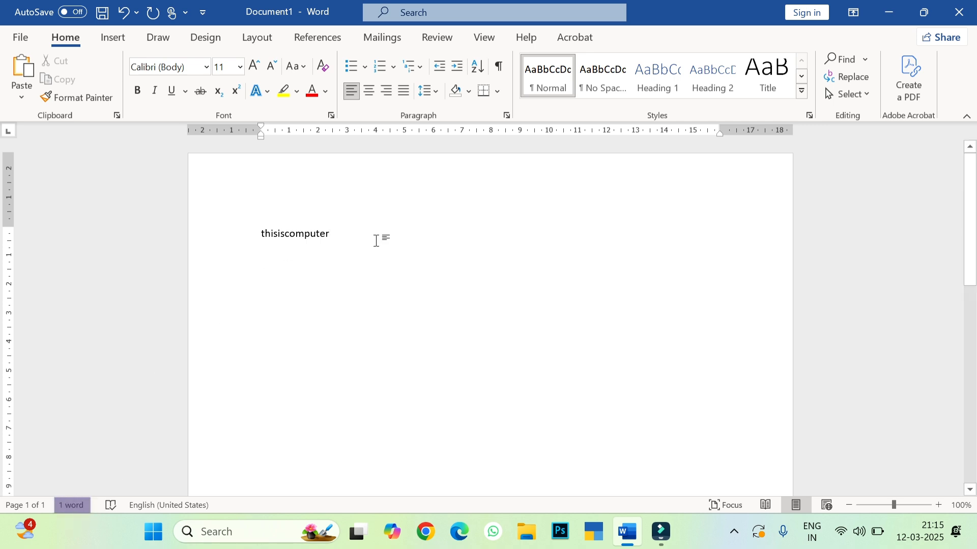
{"action": "left_click", "coordinate": [349, 237]}
{"action": "left_click", "coordinate": [278, 234]}
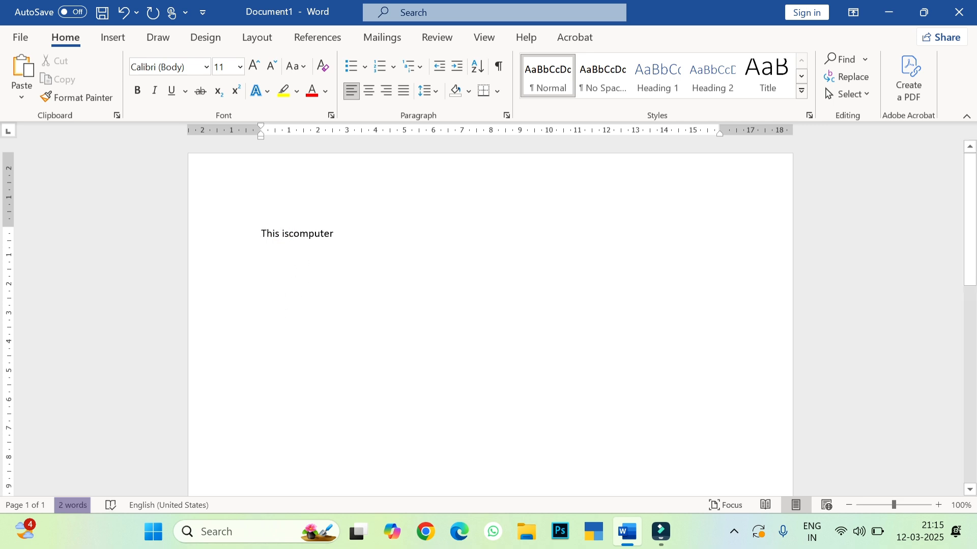
{"action": "left_click", "coordinate": [290, 233]}
{"action": "left_click", "coordinate": [344, 235]}
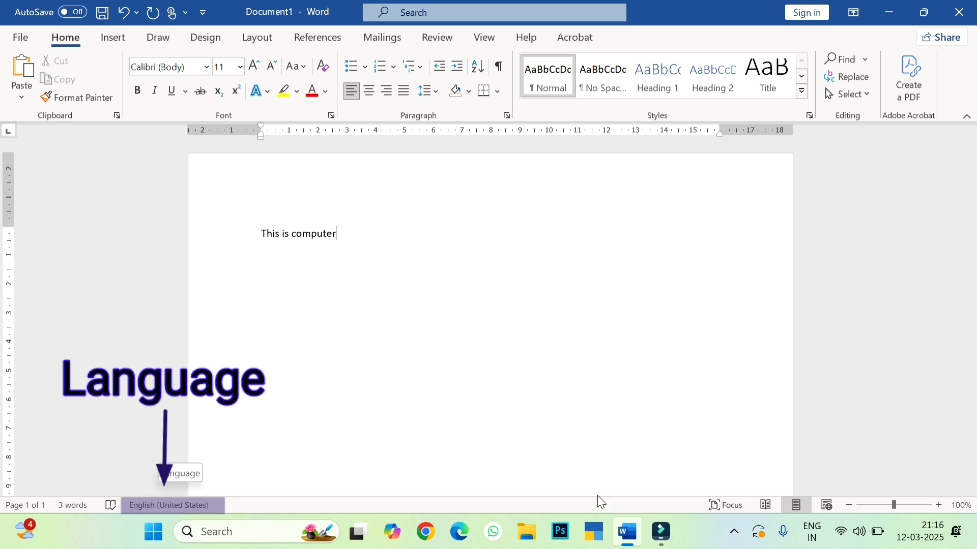
- View the document in Focus mode, Read Mode and Web Layout, and return it to Print Layout
{"action": "left_click", "coordinate": [726, 504]}
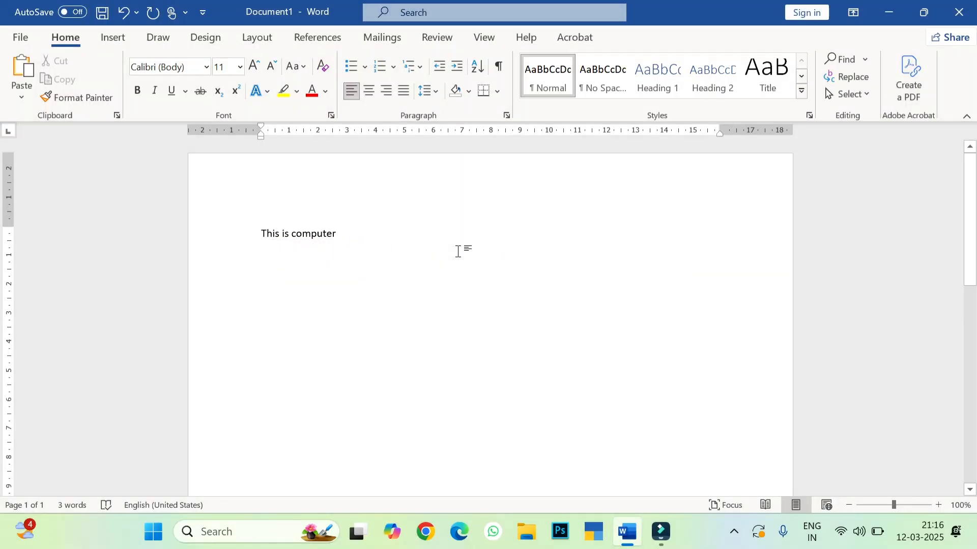
{"action": "left_click", "coordinate": [765, 505]}
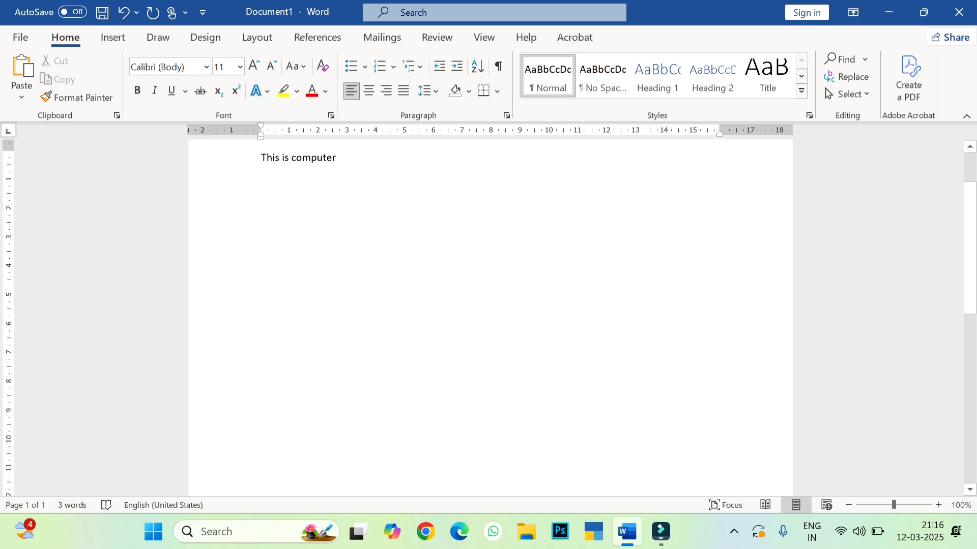
{"action": "left_click", "coordinate": [827, 505]}
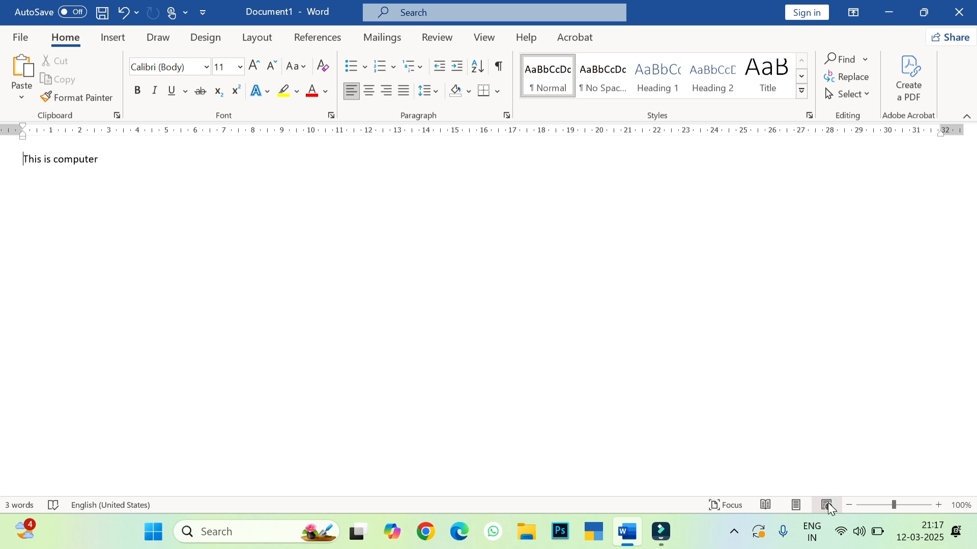
{"action": "left_click", "coordinate": [796, 505]}
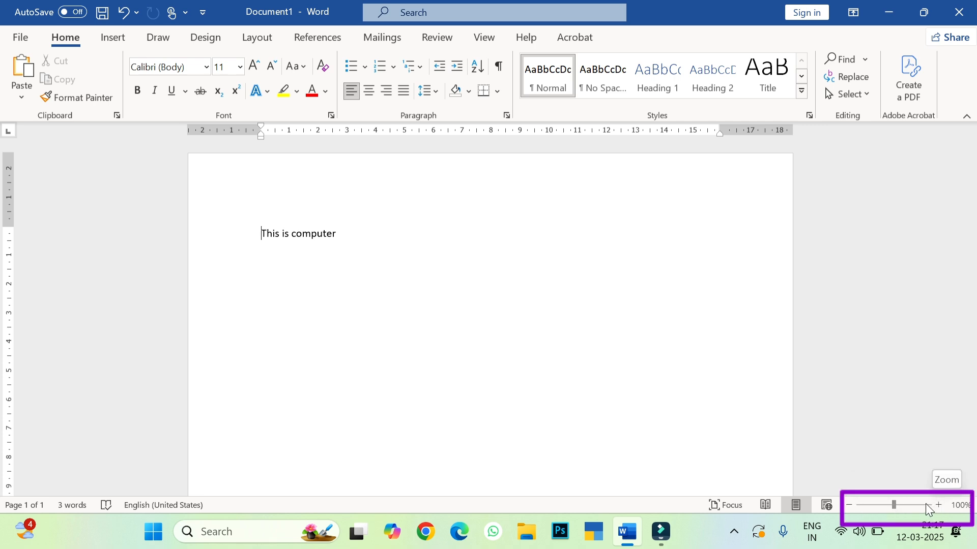
- Zoom the document page out to 10%
{"action": "left_click", "coordinate": [849, 504]}
{"action": "left_click", "coordinate": [848, 505]}
{"action": "left_click", "coordinate": [848, 505]}
{"action": "left_click", "coordinate": [849, 505]}
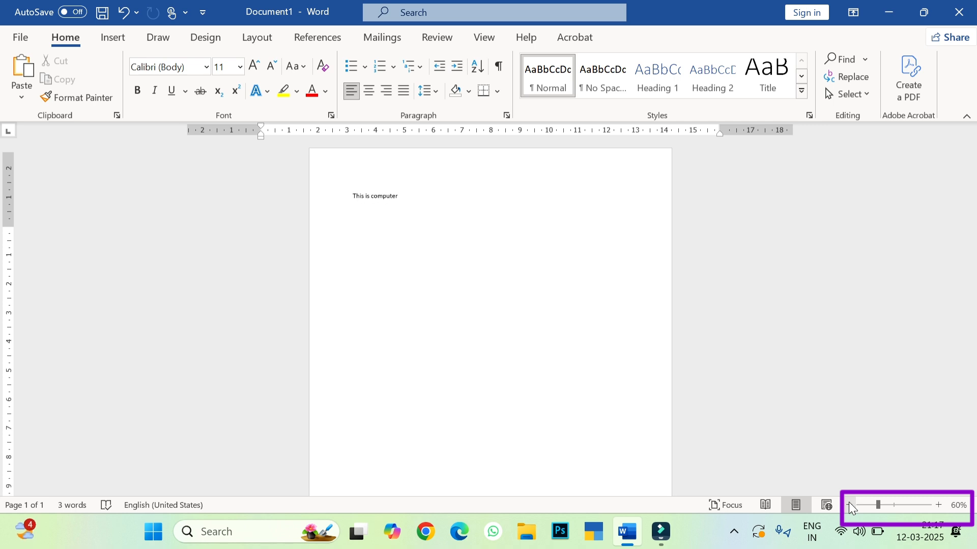
{"action": "left_click", "coordinate": [848, 505]}
{"action": "left_click", "coordinate": [849, 505]}
{"action": "left_click", "coordinate": [848, 504]}
{"action": "left_click", "coordinate": [848, 504]}
{"action": "left_click", "coordinate": [848, 504]}
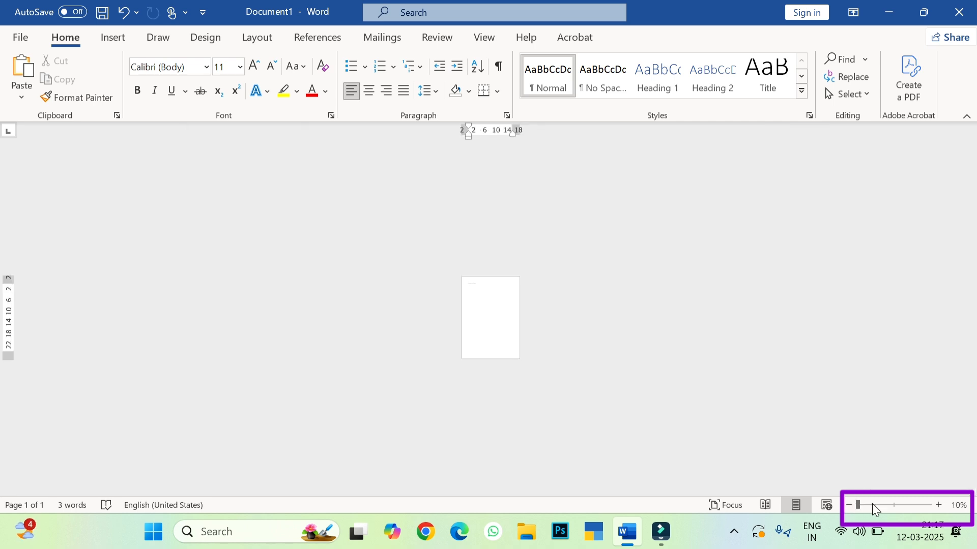
- Zoom the document page in to 240% and bring it back to 100%
{"action": "left_click", "coordinate": [938, 505]}
{"action": "left_click", "coordinate": [938, 505]}
{"action": "left_click", "coordinate": [938, 505]}
{"action": "left_click", "coordinate": [938, 505]}
{"action": "left_click", "coordinate": [938, 506]}
{"action": "left_click", "coordinate": [938, 505]}
{"action": "left_click", "coordinate": [938, 506]}
{"action": "left_click", "coordinate": [938, 505]}
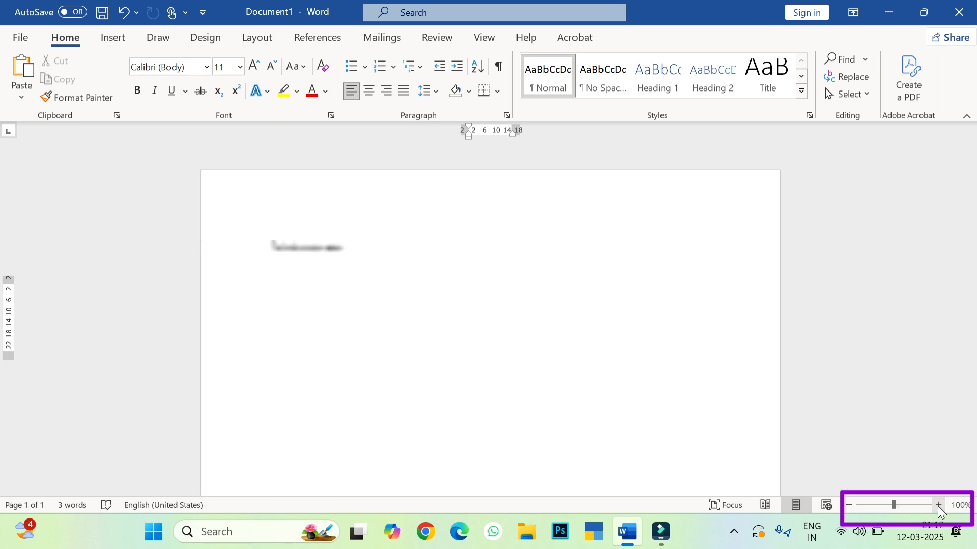
{"action": "left_click", "coordinate": [938, 505]}
{"action": "left_click", "coordinate": [938, 506]}
{"action": "left_click", "coordinate": [938, 506]}
{"action": "left_click", "coordinate": [938, 505]}
{"action": "left_click", "coordinate": [938, 505]}
{"action": "left_click", "coordinate": [938, 505]}
{"action": "left_click", "coordinate": [938, 505]}
{"action": "left_click", "coordinate": [938, 506]}
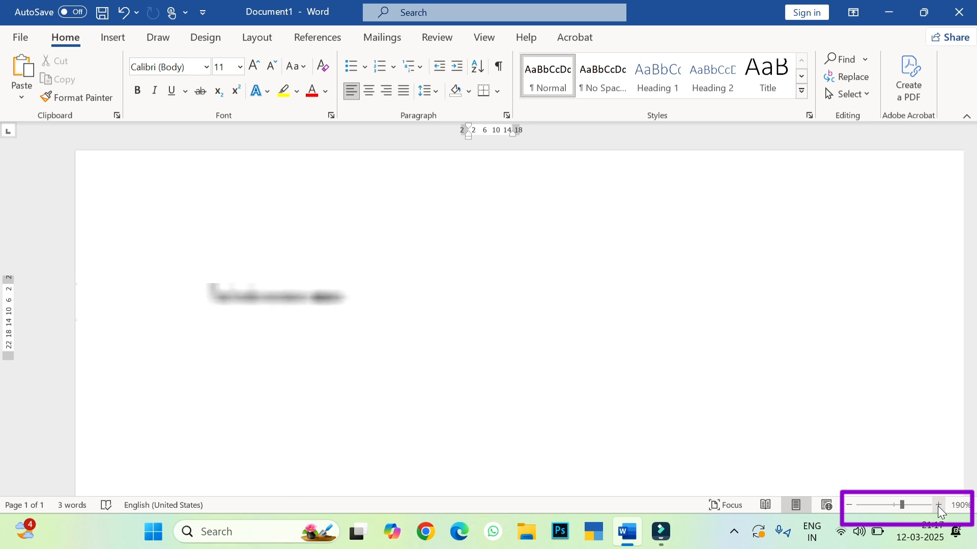
{"action": "left_click", "coordinate": [937, 506]}
{"action": "left_click", "coordinate": [938, 506]}
{"action": "left_click", "coordinate": [938, 506]}
{"action": "left_click", "coordinate": [938, 506]}
{"action": "left_click", "coordinate": [937, 505]}
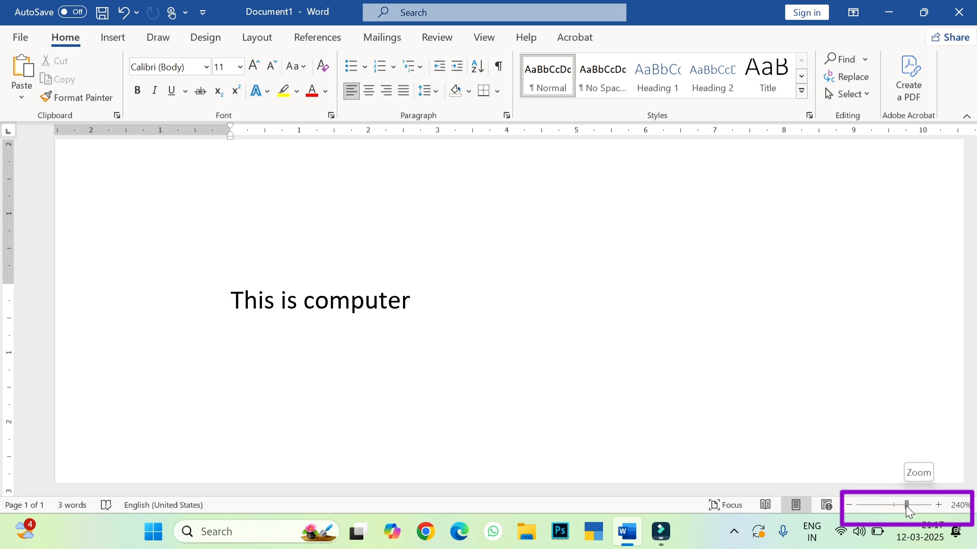
{"action": "mouse_move", "coordinate": [905, 507]}
{"action": "left_mouse_down"}
{"action": "mouse_move", "coordinate": [859, 507]}
{"action": "mouse_move", "coordinate": [920, 505]}
{"action": "mouse_move", "coordinate": [894, 511]}
{"action": "left_mouse_up"}
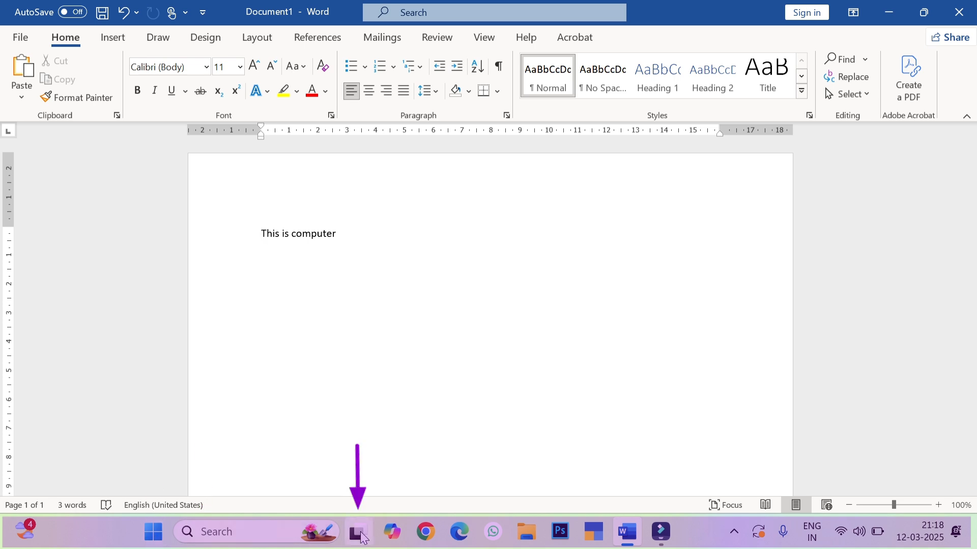
- Raise the speaker volume slightly in the Windows quick settings and close them
{"action": "mouse_move", "coordinate": [362, 537]}
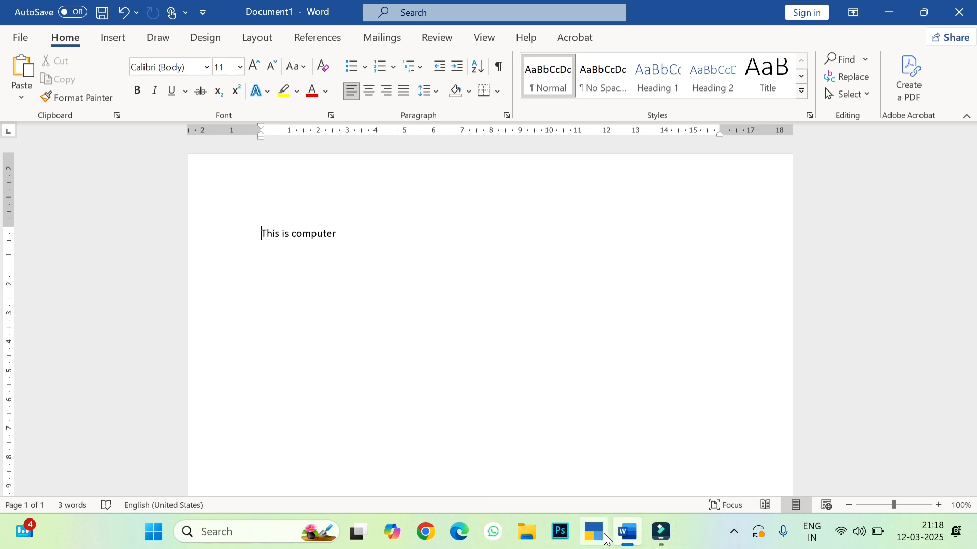
{"action": "mouse_move", "coordinate": [635, 543]}
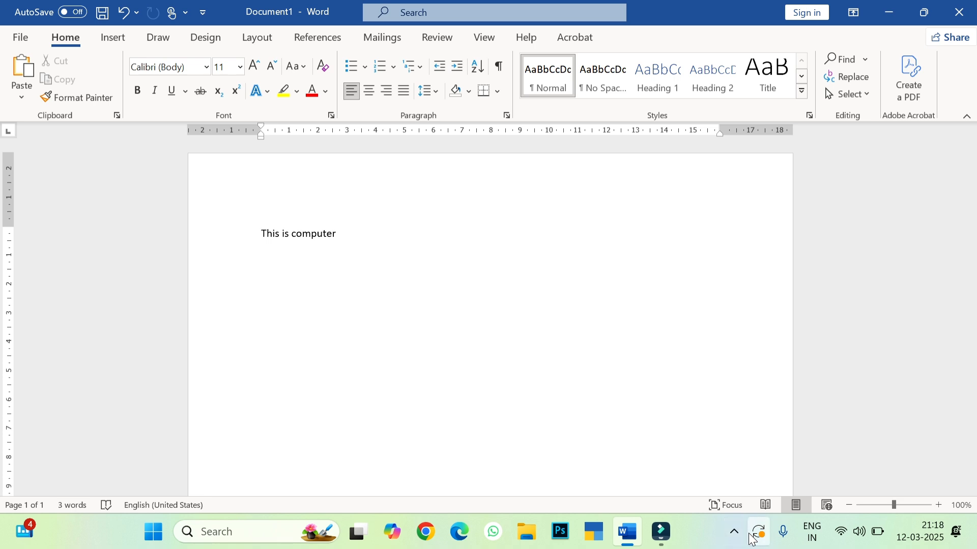
{"action": "mouse_move", "coordinate": [783, 542]}
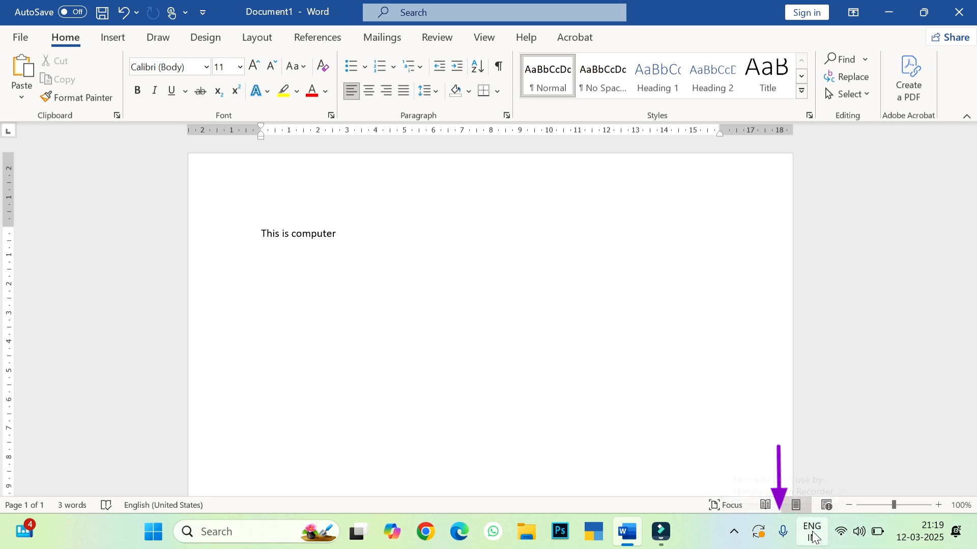
{"action": "mouse_move", "coordinate": [842, 532]}
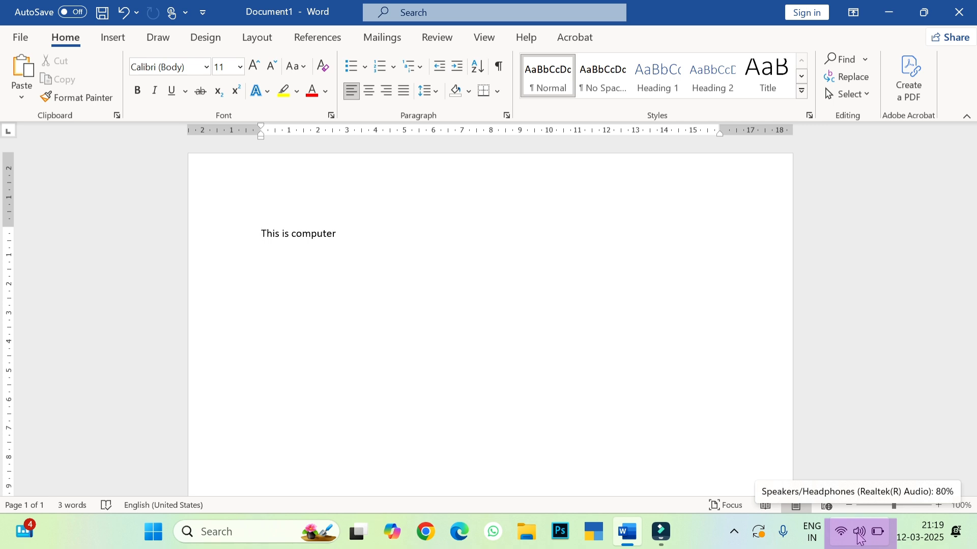
{"action": "left_click", "coordinate": [858, 532]}
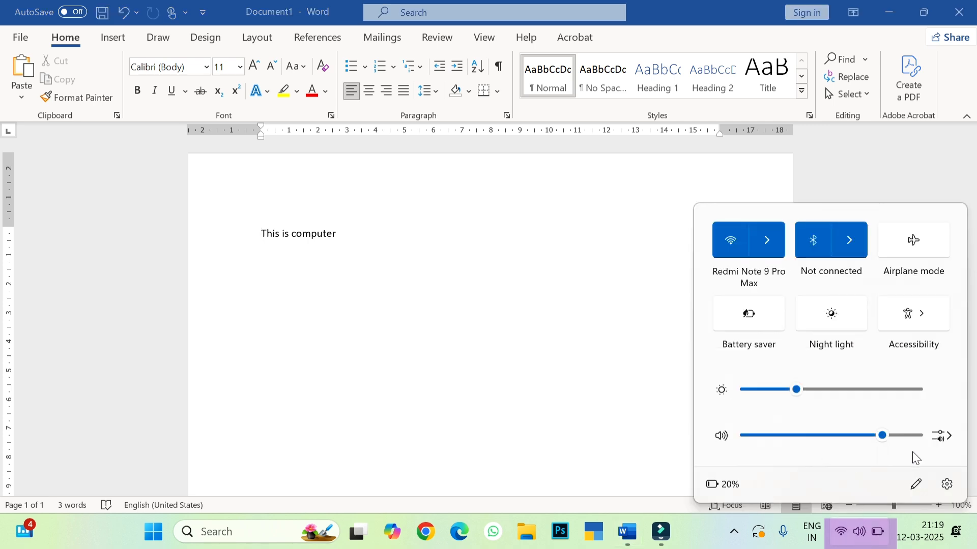
{"action": "mouse_move", "coordinate": [883, 440]}
{"action": "left_mouse_down"}
{"action": "mouse_move", "coordinate": [825, 438]}
{"action": "mouse_move", "coordinate": [889, 441]}
{"action": "left_mouse_up"}
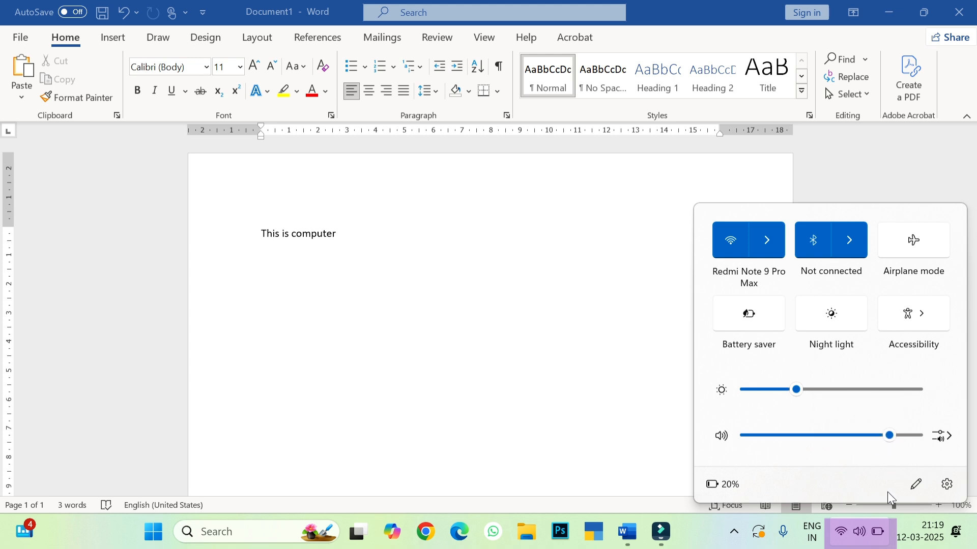
{"action": "left_click", "coordinate": [887, 534]}
- Look at the Windows notifications and date, close them and return to the document area
{"action": "left_click", "coordinate": [897, 529]}
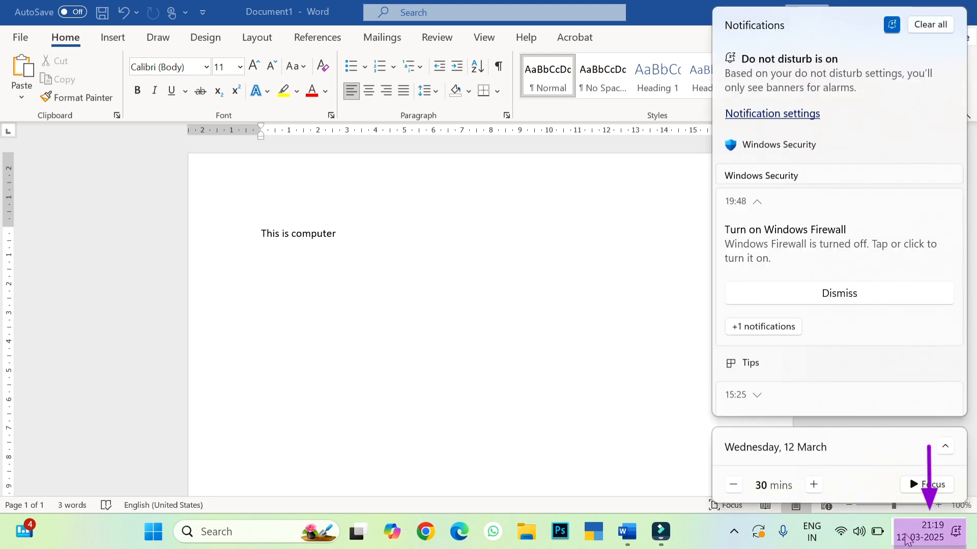
{"action": "left_click", "coordinate": [915, 532]}
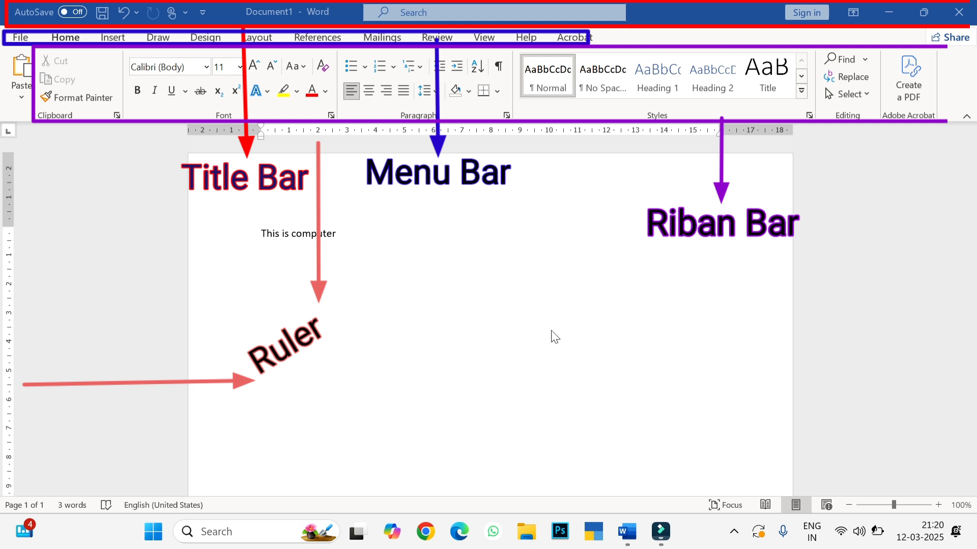
{"action": "left_click", "coordinate": [477, 321]}
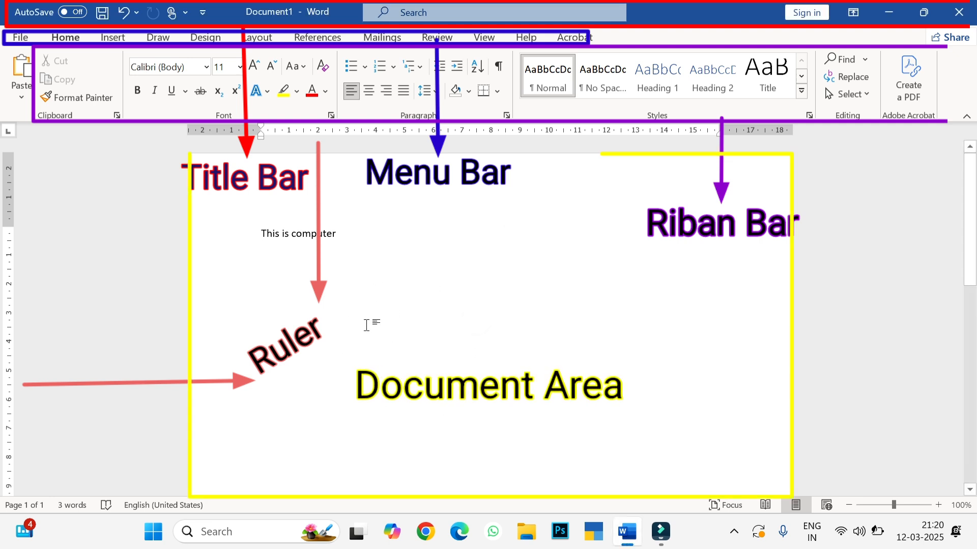